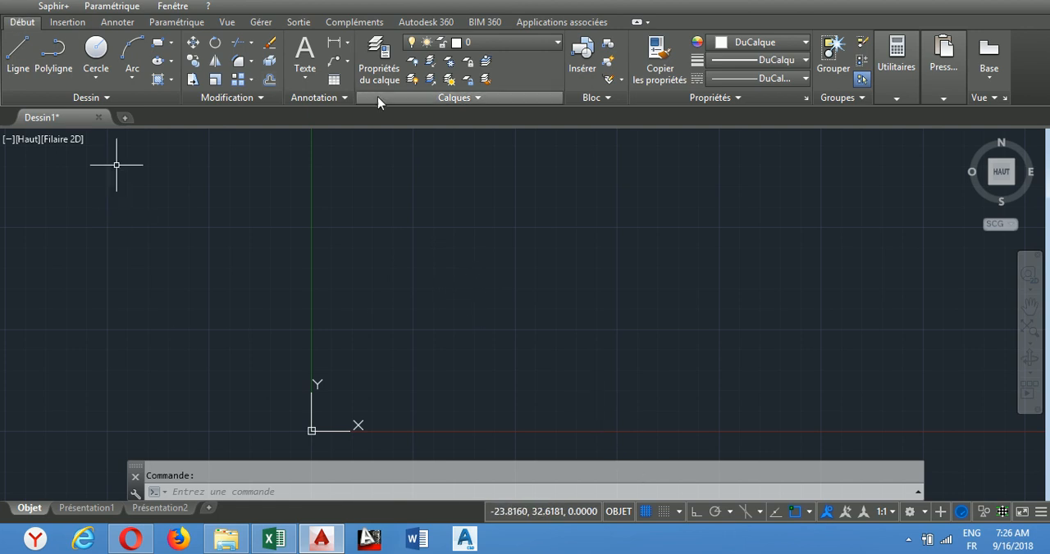
Step: Start inserting a table from a data link and create a new Excel data link named HMS
left_click(332, 81)
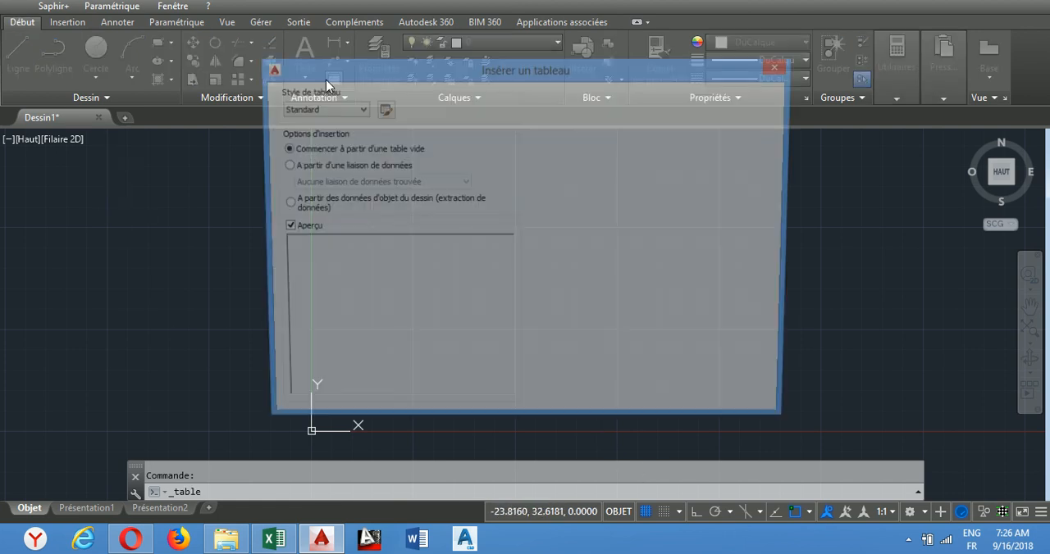
left_click(291, 167)
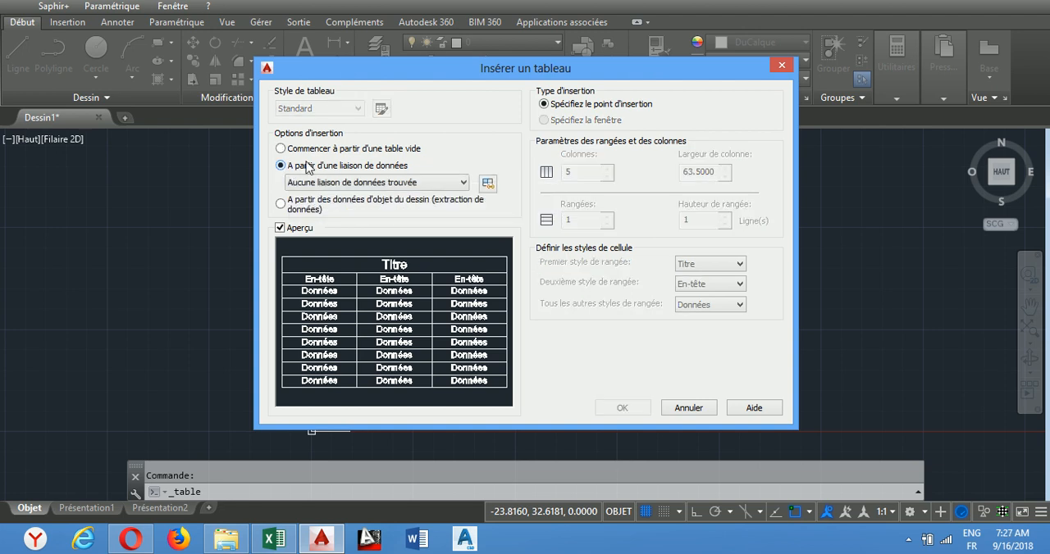
left_click(488, 183)
left_click(492, 151)
double_click(492, 151)
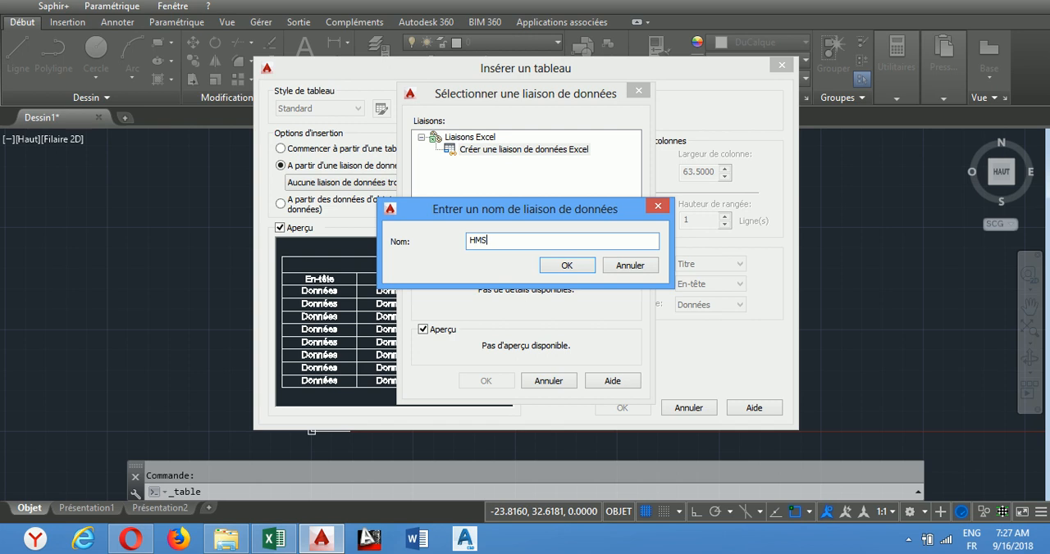
left_click(581, 267)
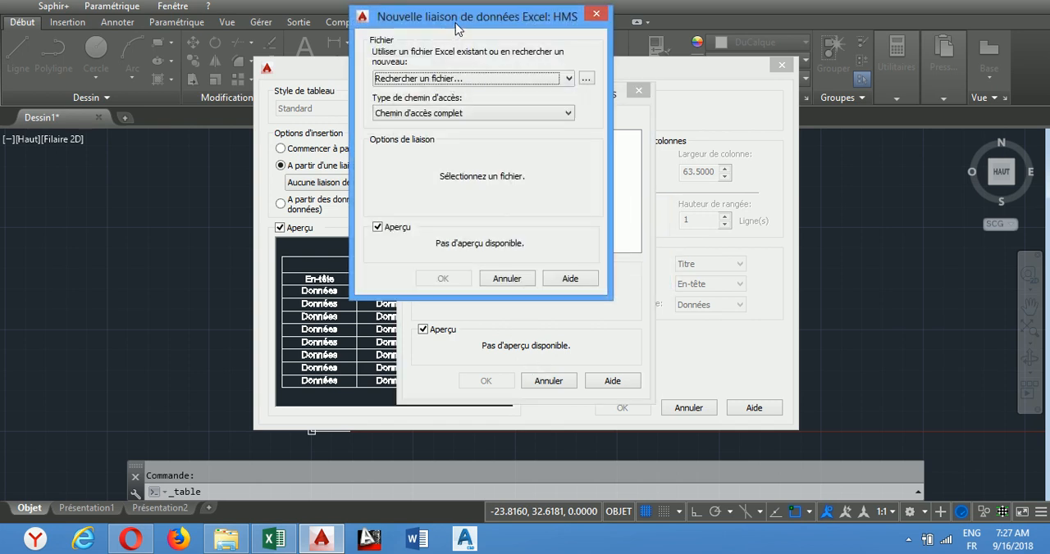
Step: Choose POINT.xlsx from the documents folder as the source file of the HMS data link
left_click_drag(470, 25, 503, 59)
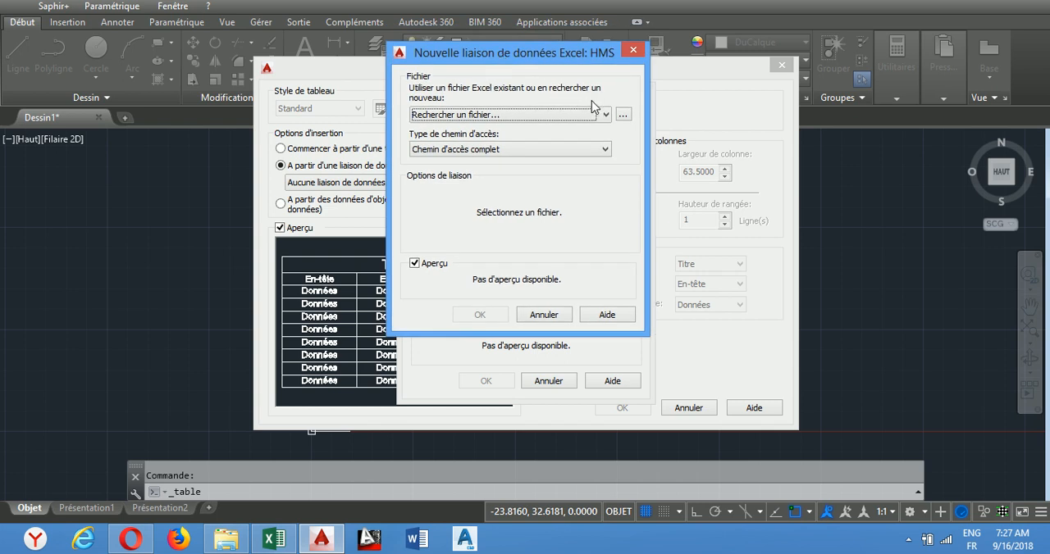
left_click(624, 115)
scroll(447, 209, "down", 2)
scroll(449, 211, "up", 1)
scroll(447, 221, "down", 1)
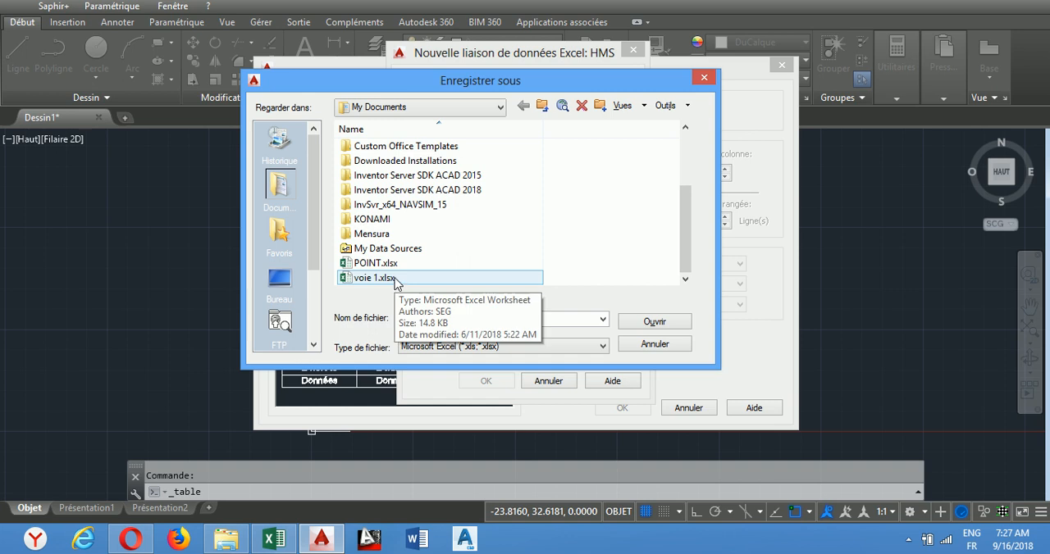
left_click(385, 263)
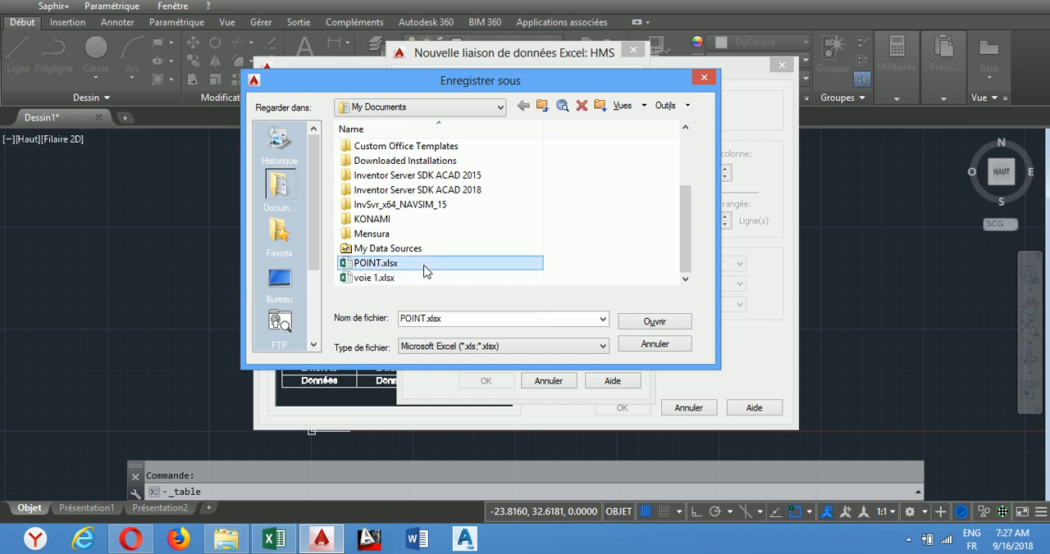
left_click(654, 323)
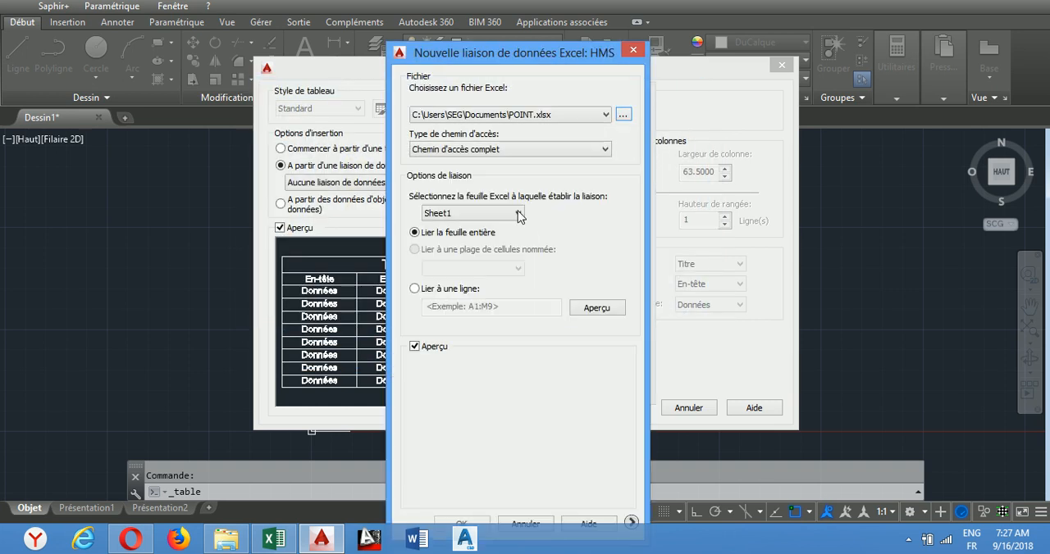
Step: Select Sheet1 as the worksheet to link from the workbook
left_click_drag(528, 58, 512, 21)
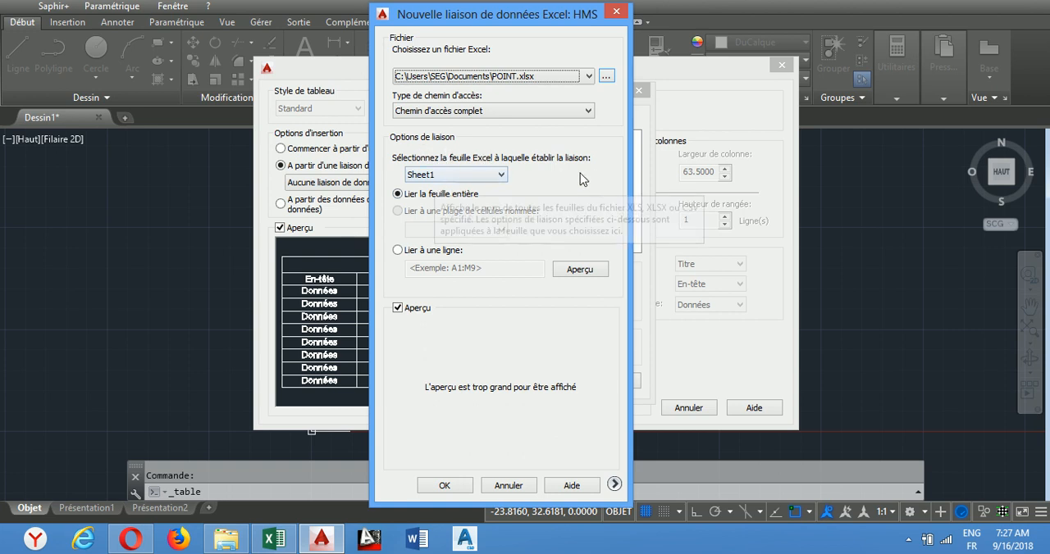
left_click(495, 177)
left_click(494, 177)
left_click(494, 177)
left_click(494, 177)
left_click(494, 177)
left_click(470, 191)
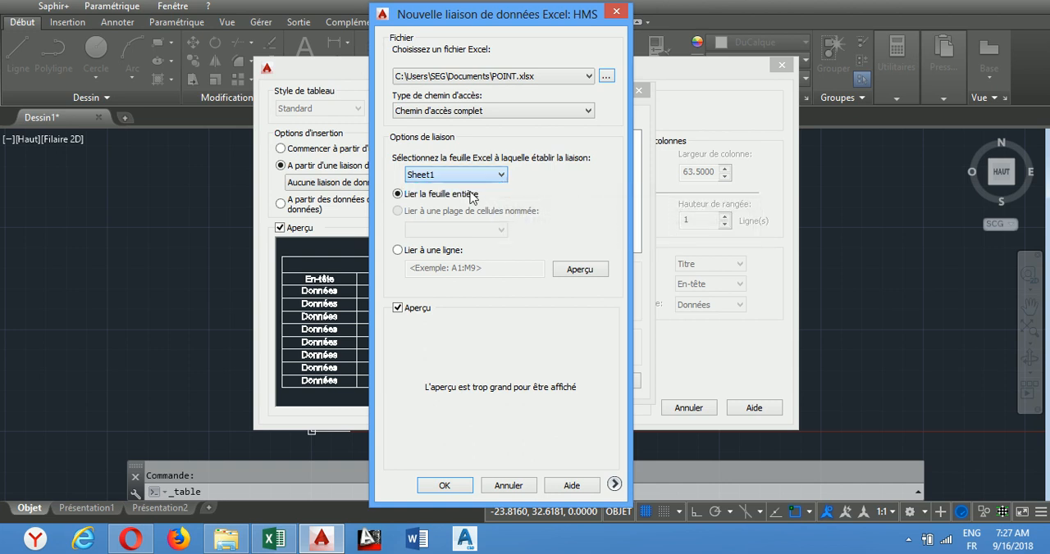
left_click(496, 174)
left_click(493, 177)
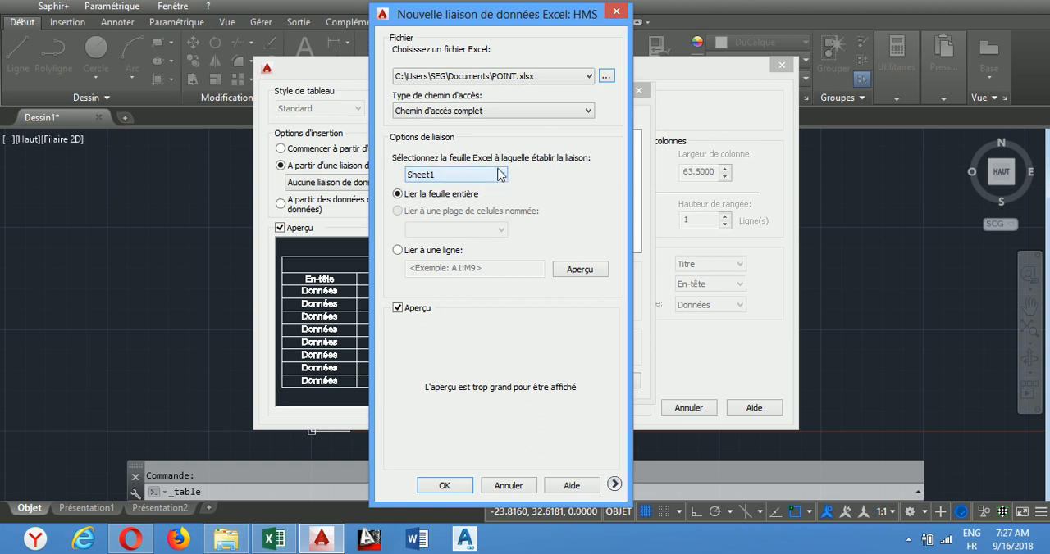
left_click(496, 175)
left_click(484, 191)
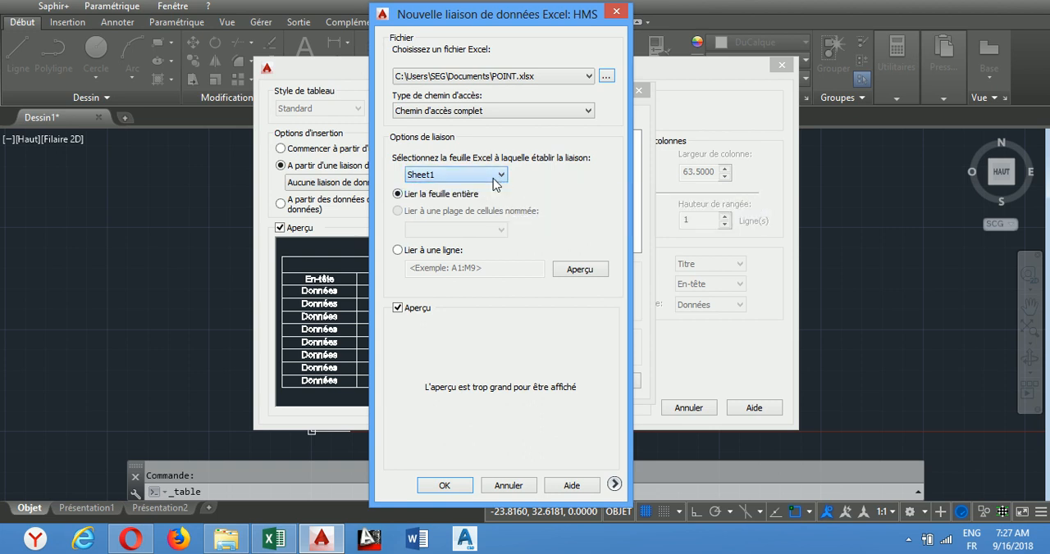
left_click(499, 177)
left_click(486, 191)
left_click(495, 176)
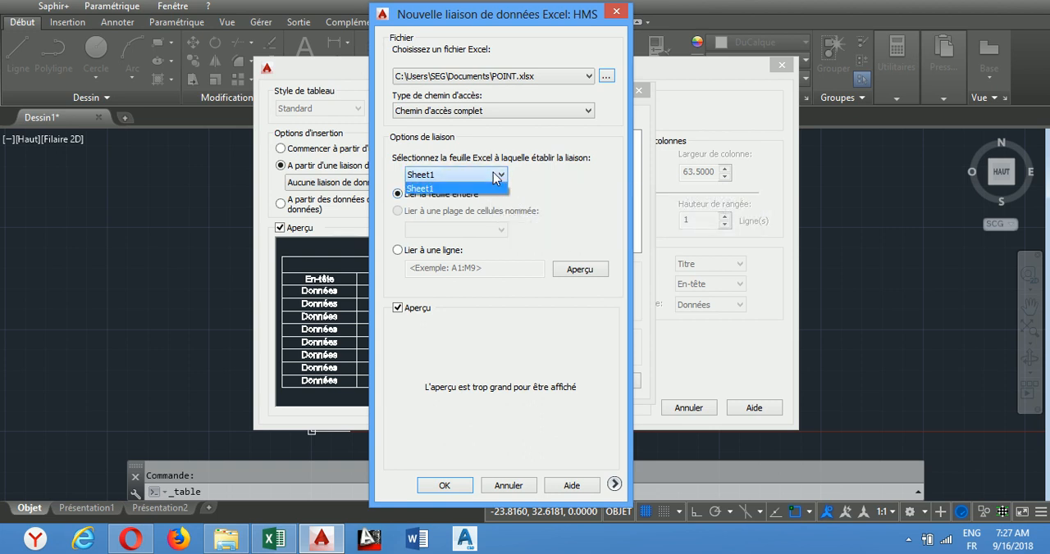
left_click(495, 175)
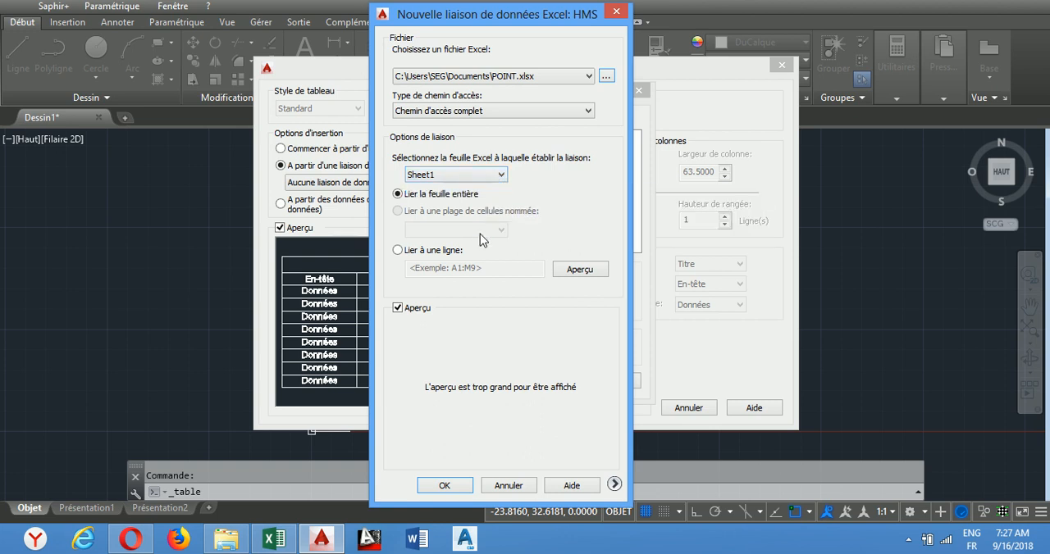
Step: Choose linking to a cell range, and check in Excel the first and last cells of the X/Y/Z POINT table
left_click(398, 251)
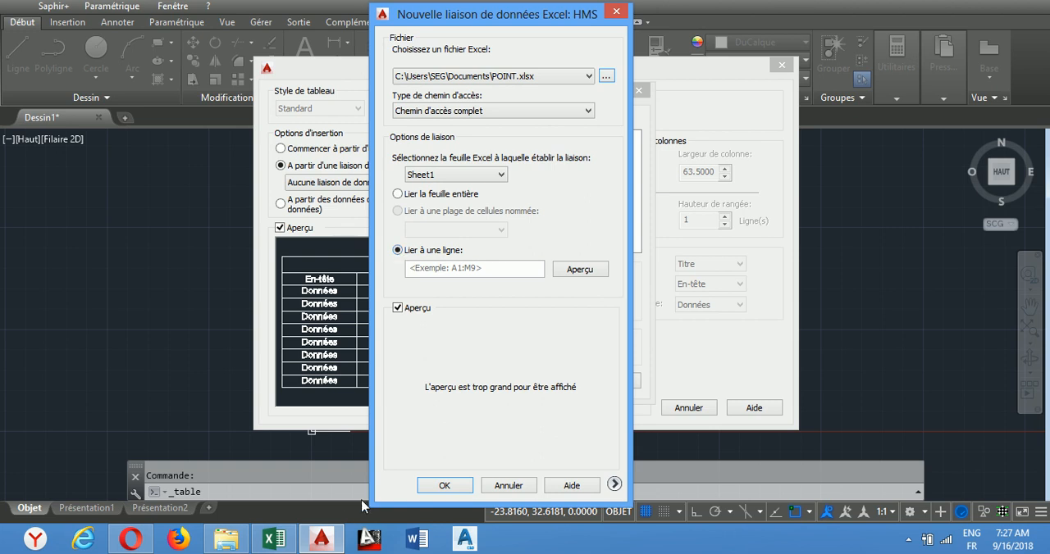
left_click(274, 539)
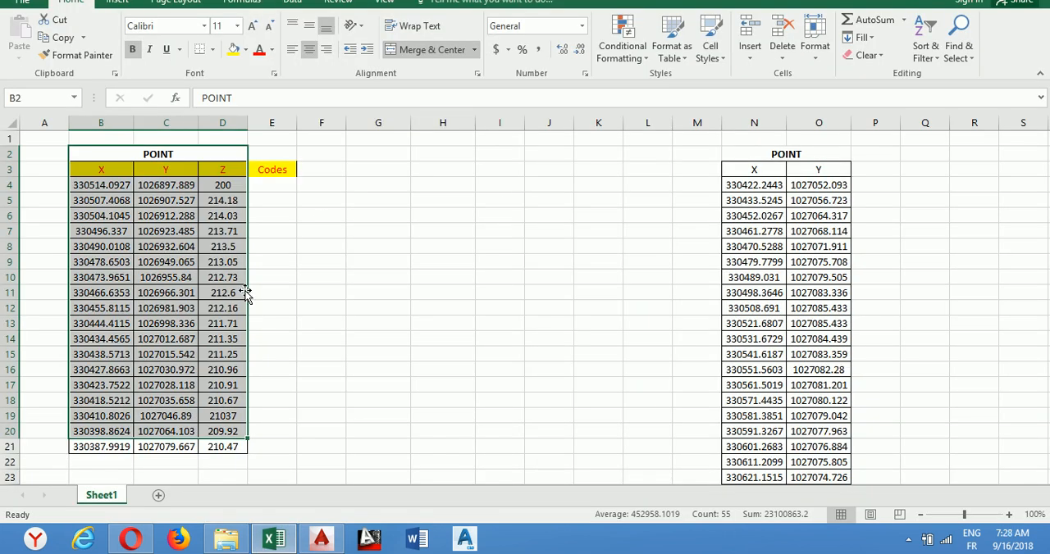
left_click(104, 154)
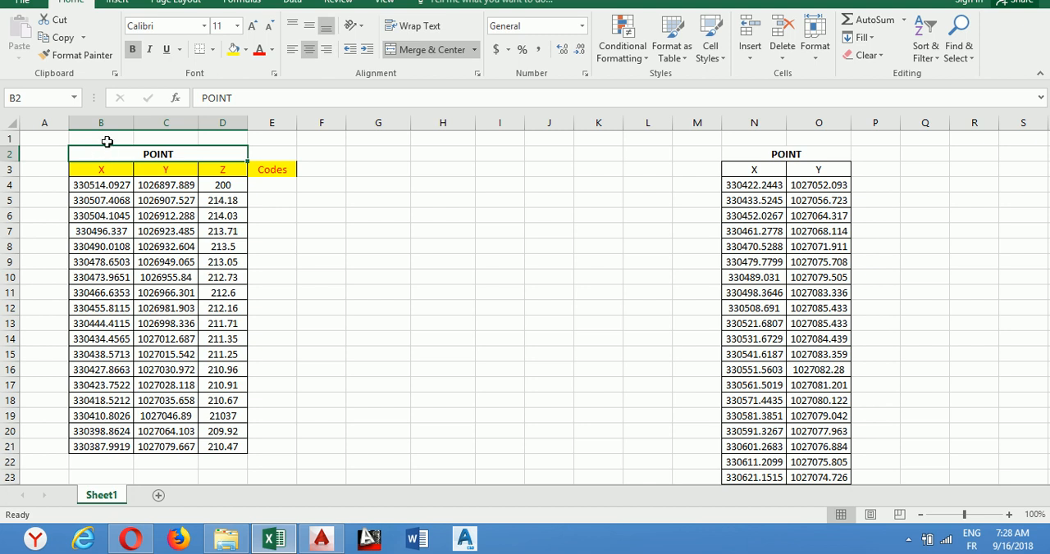
left_click(227, 447)
left_click(279, 547)
Step: Set the linked cell range to B2:D21 and accept the new data link settings
left_click(433, 267)
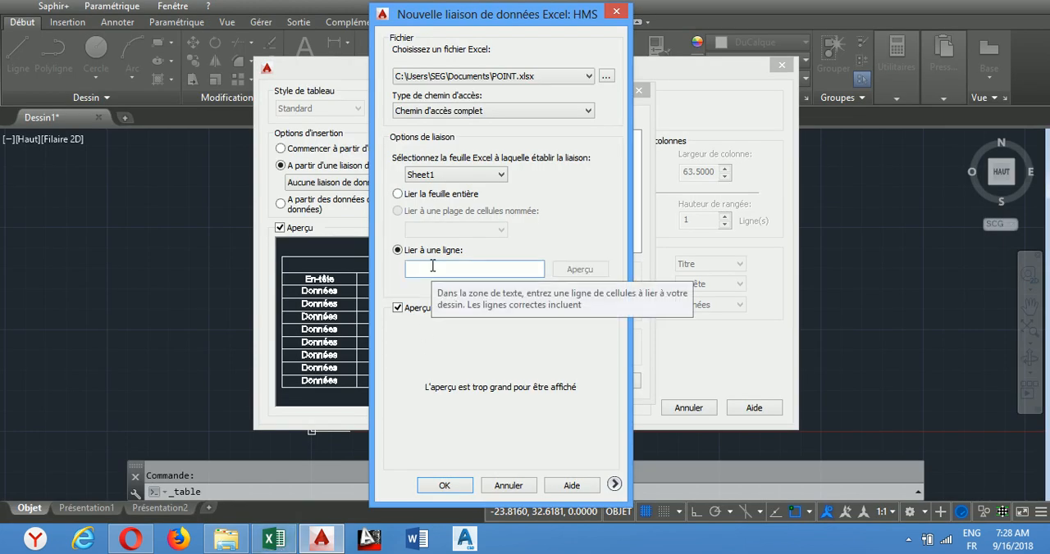
type("B2:D21")
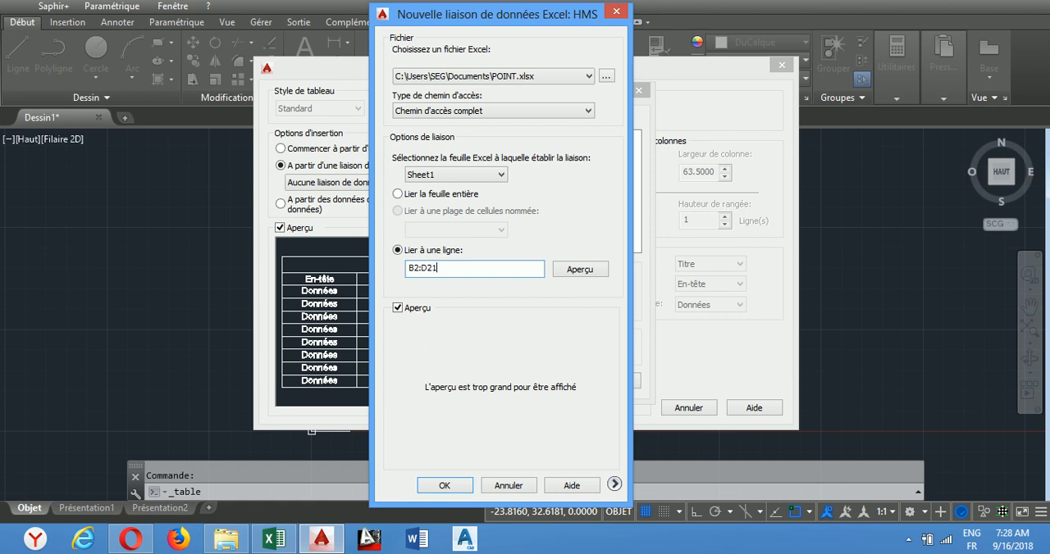
left_click(444, 485)
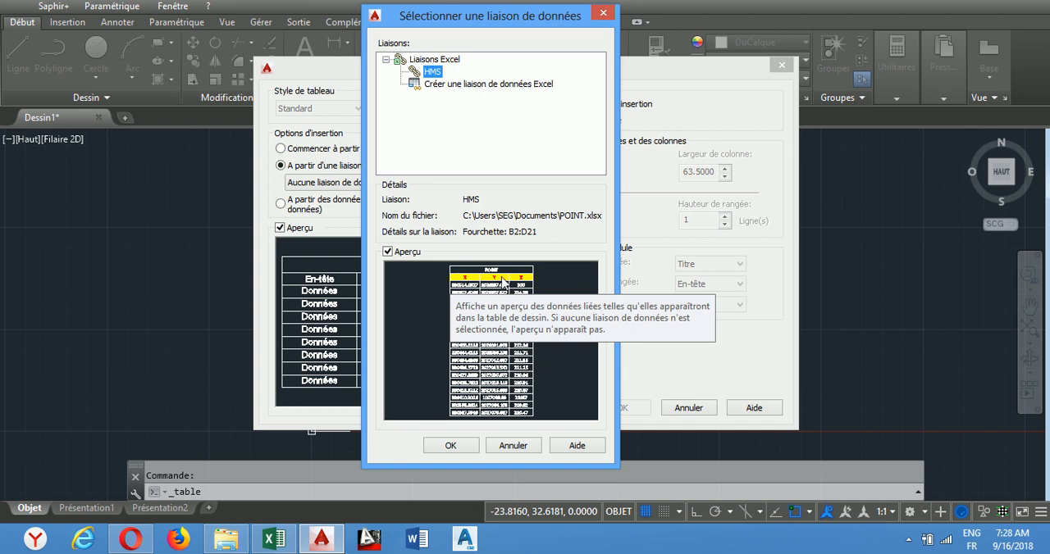
Step: Insert the table linked to HMS into the drawing, placing its upper-left corner in the empty model space
left_click(455, 445)
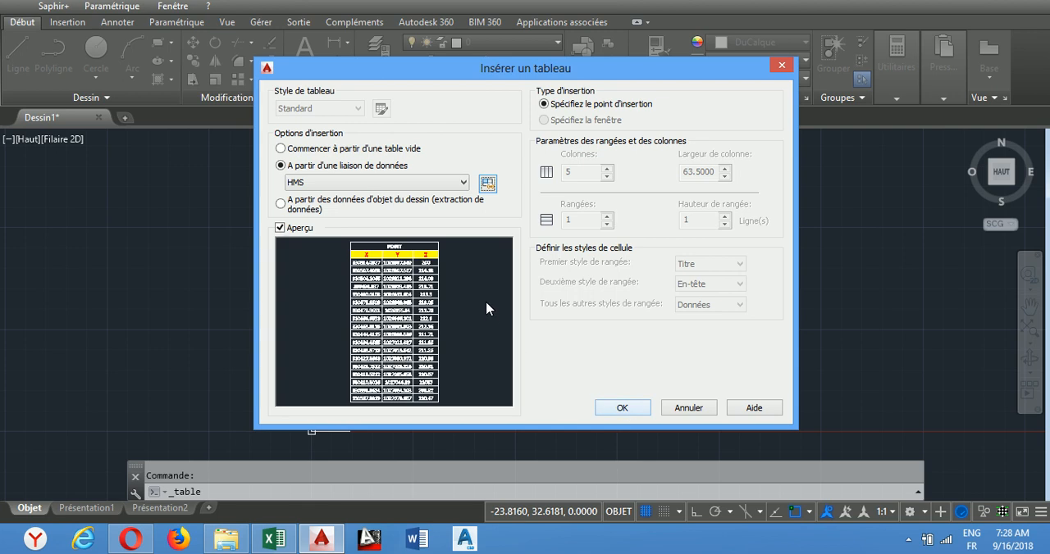
left_click(628, 410)
scroll(487, 264, "up", 4)
scroll(484, 264, "down", 3)
scroll(476, 264, "up", 4)
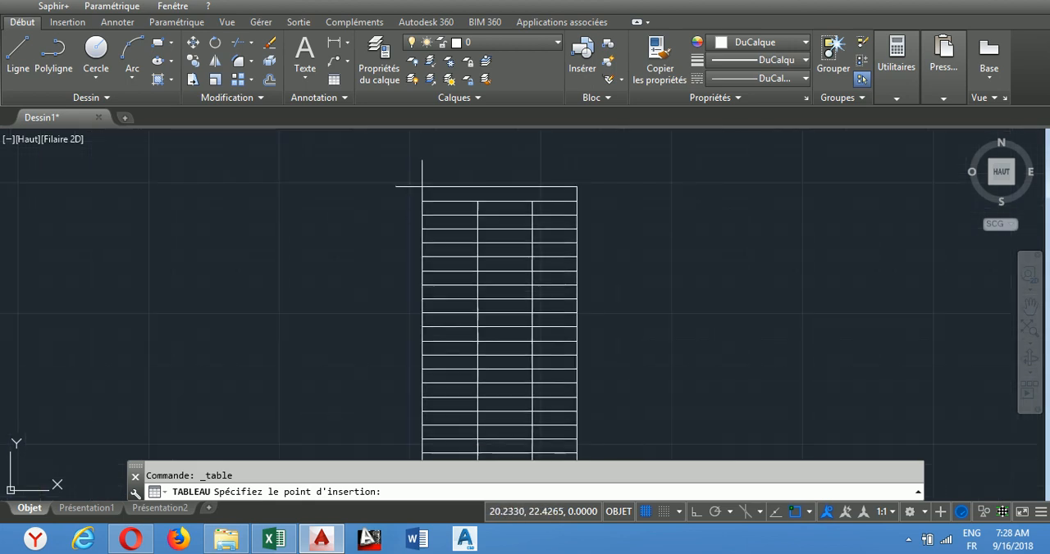
left_click(425, 164)
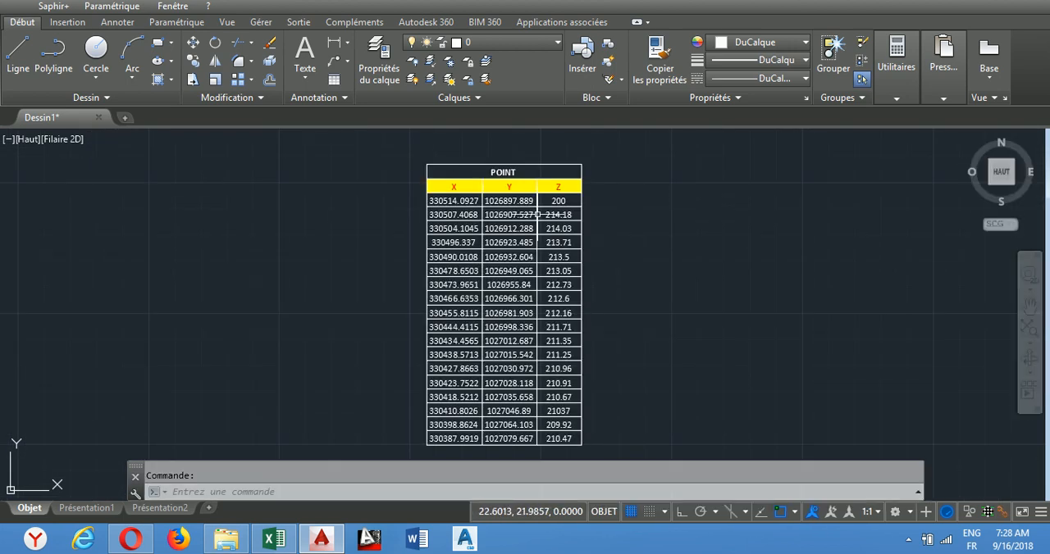
Step: Unlock the Z cell of the first data row in the inserted POINT table
scroll(556, 199, "up", 2)
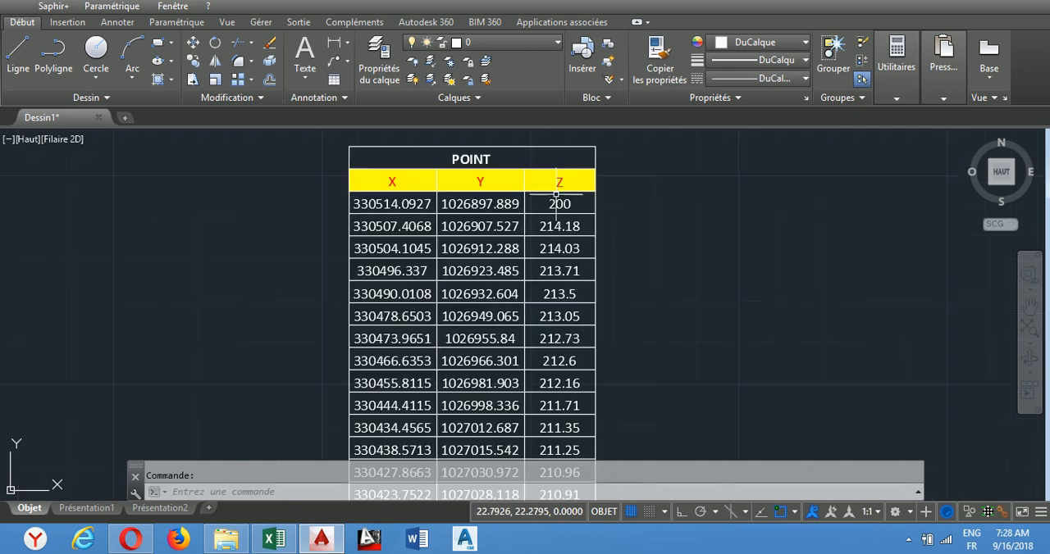
scroll(559, 199, "up", 2)
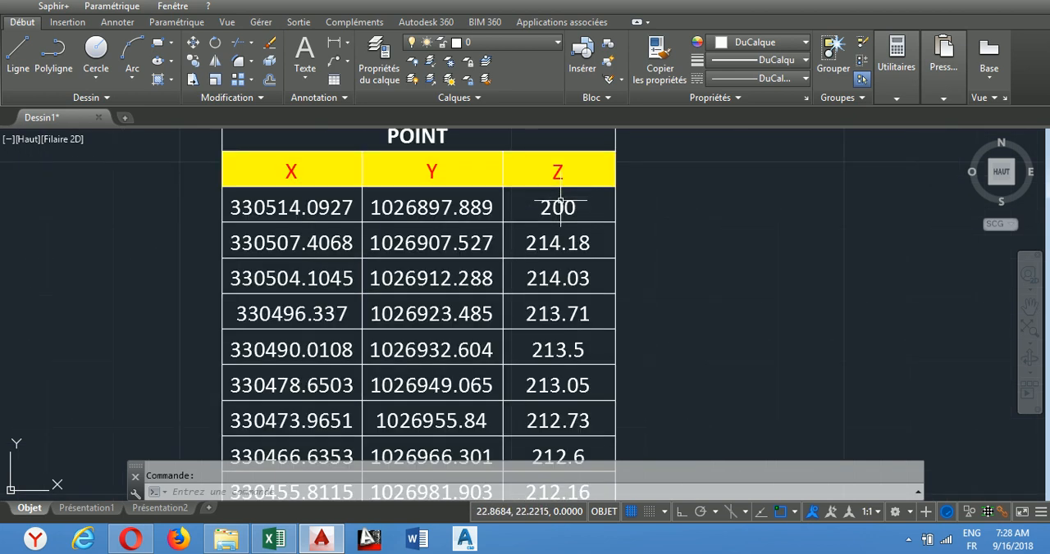
scroll(559, 199, "down", 2)
scroll(561, 205, "up", 2)
scroll(566, 200, "up", 2)
scroll(566, 204, "down", 2)
scroll(573, 215, "down", 2)
scroll(574, 222, "up", 4)
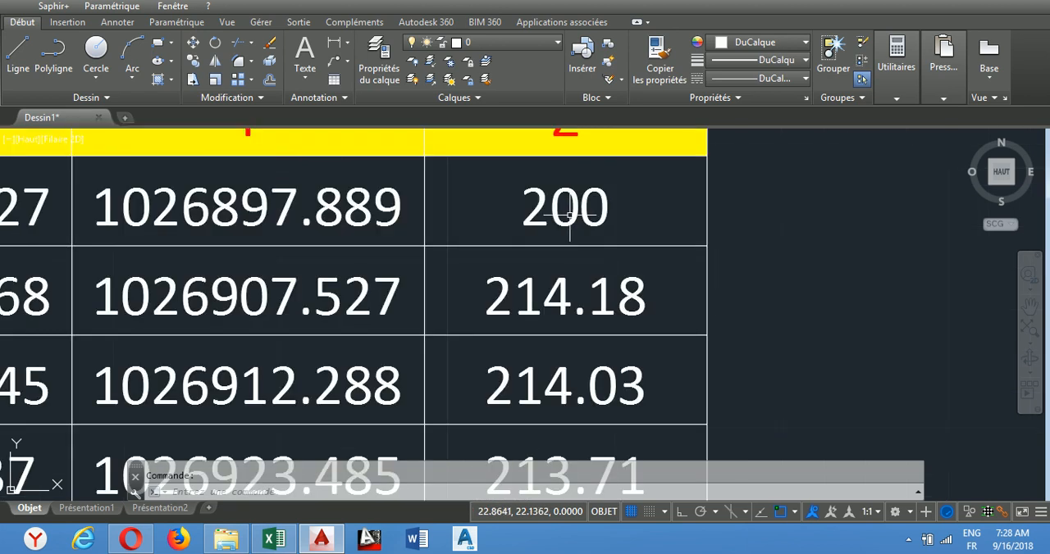
left_click(576, 218)
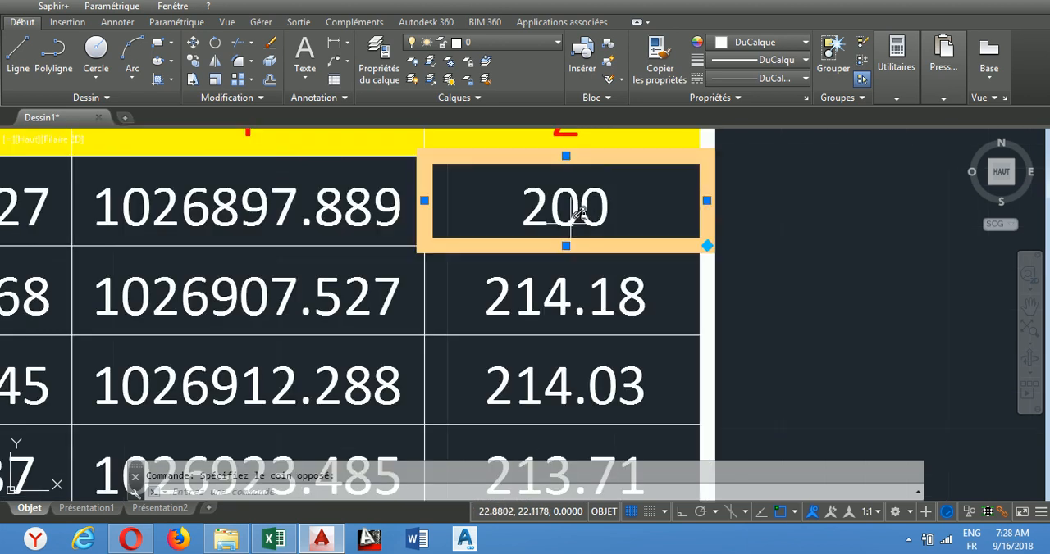
scroll(579, 215, "down", 7)
scroll(566, 215, "up", 5)
scroll(545, 209, "up", 2)
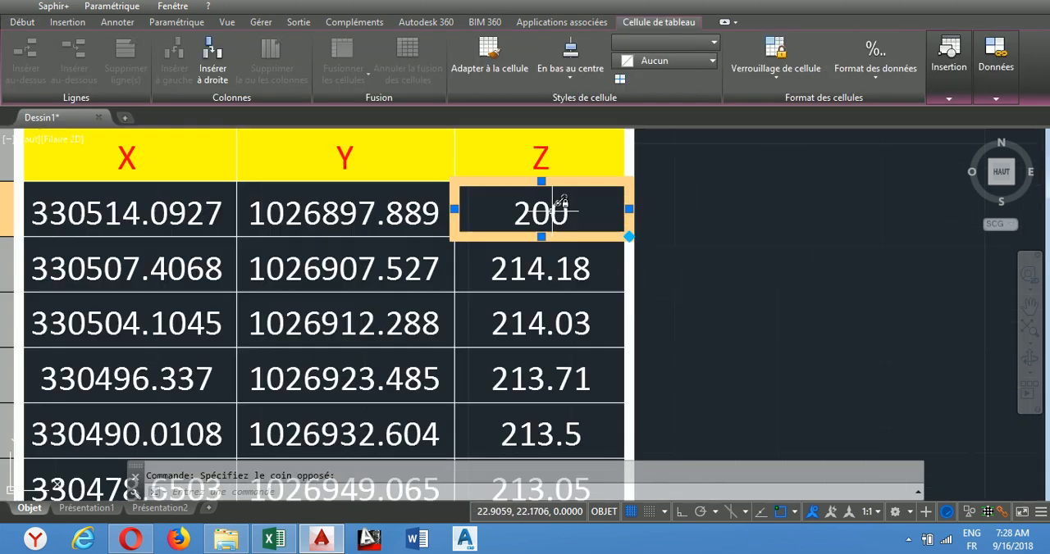
scroll(548, 205, "down", 2)
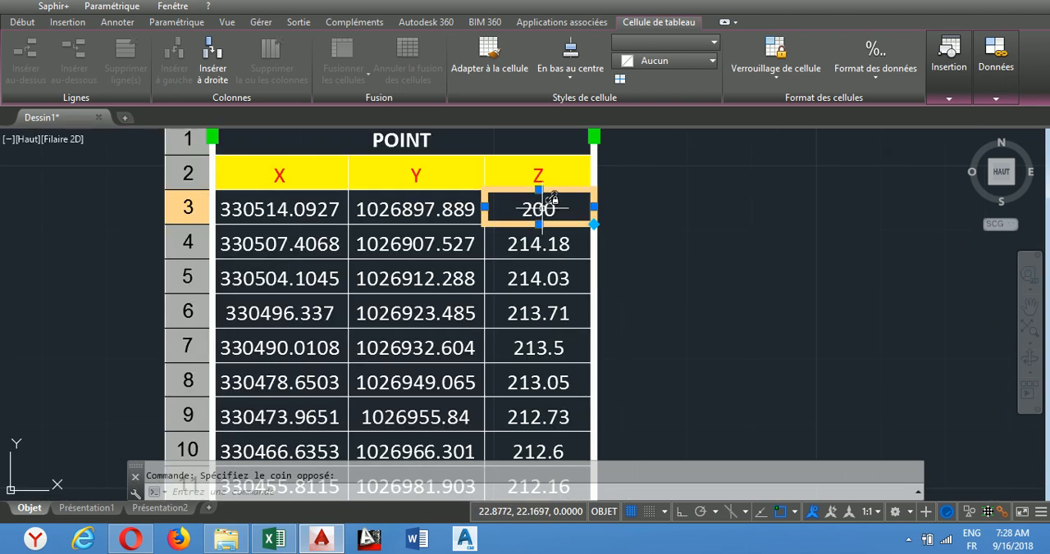
right_click(541, 211)
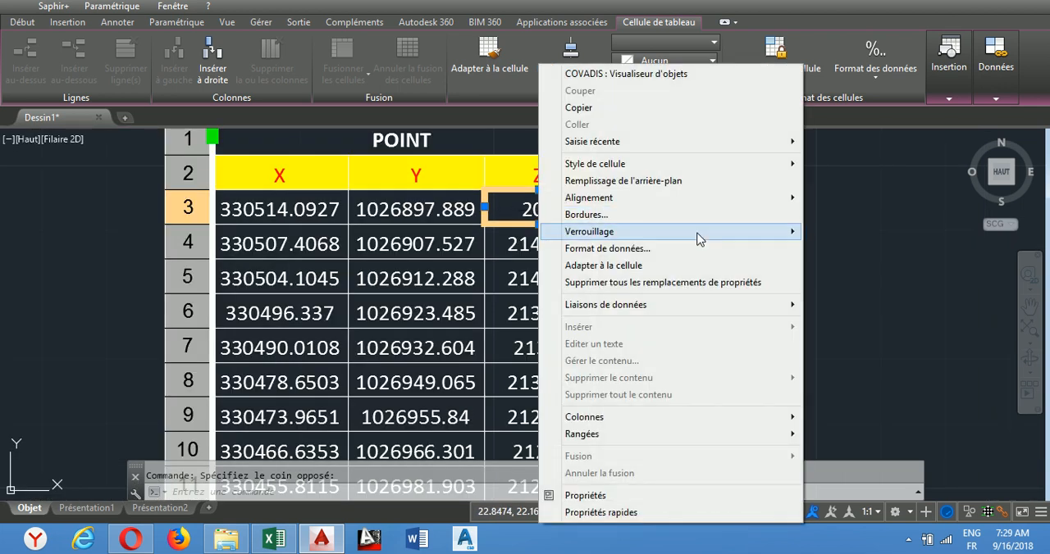
mouse_move(741, 235)
left_click(866, 234)
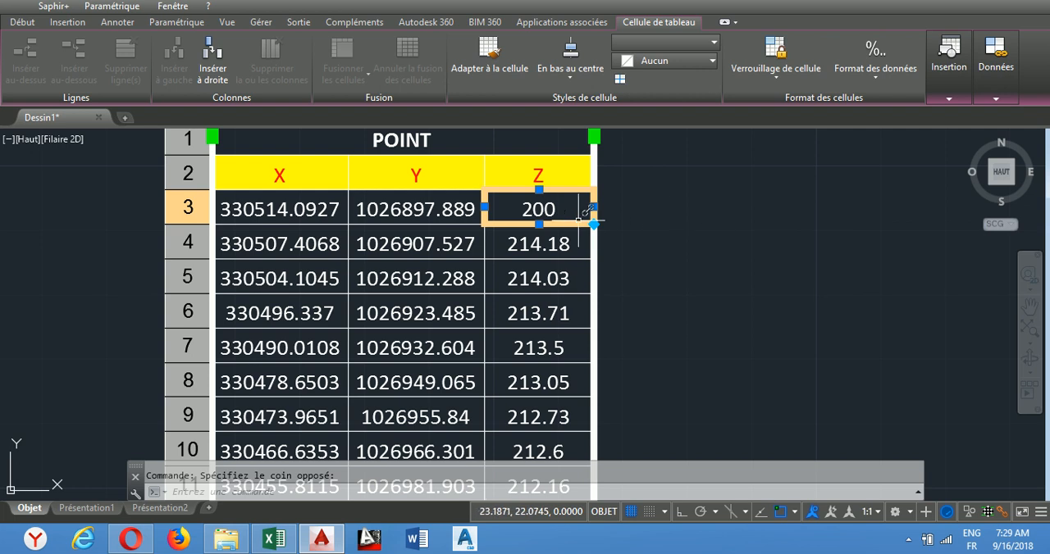
Step: Replace the Z value in the first data row of the table with 0
key("Delete")
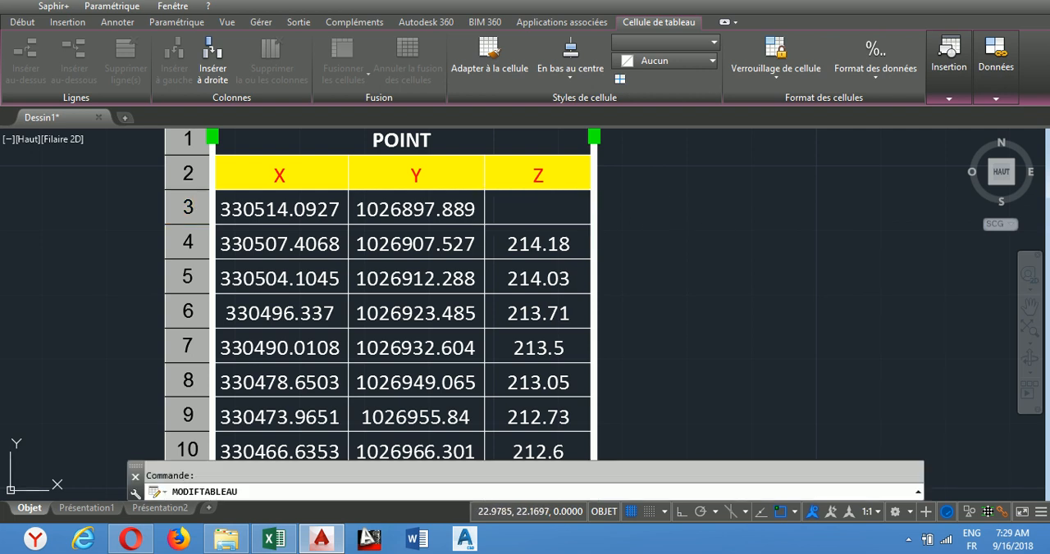
key("ctrl+z")
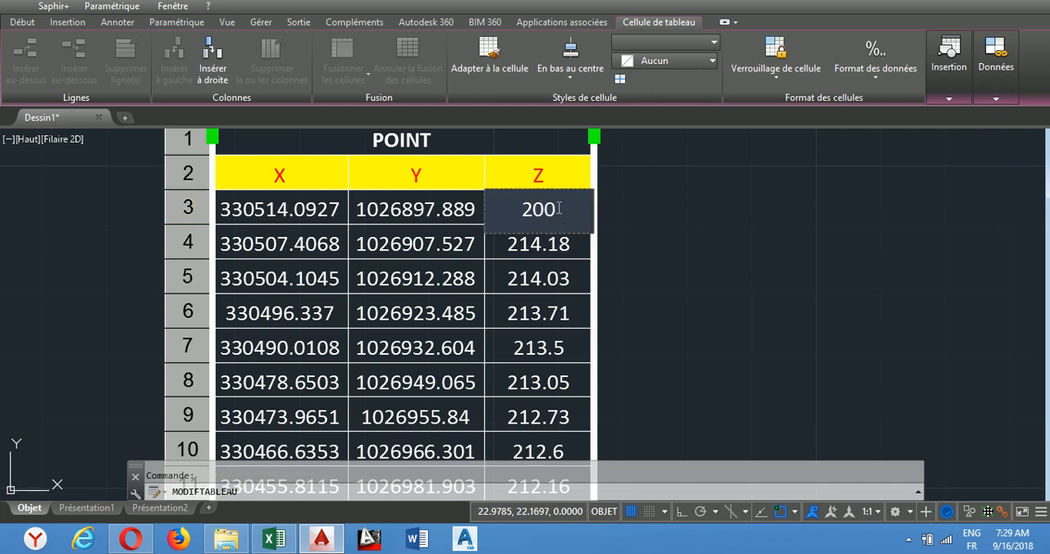
double_click(558, 211)
type("0")
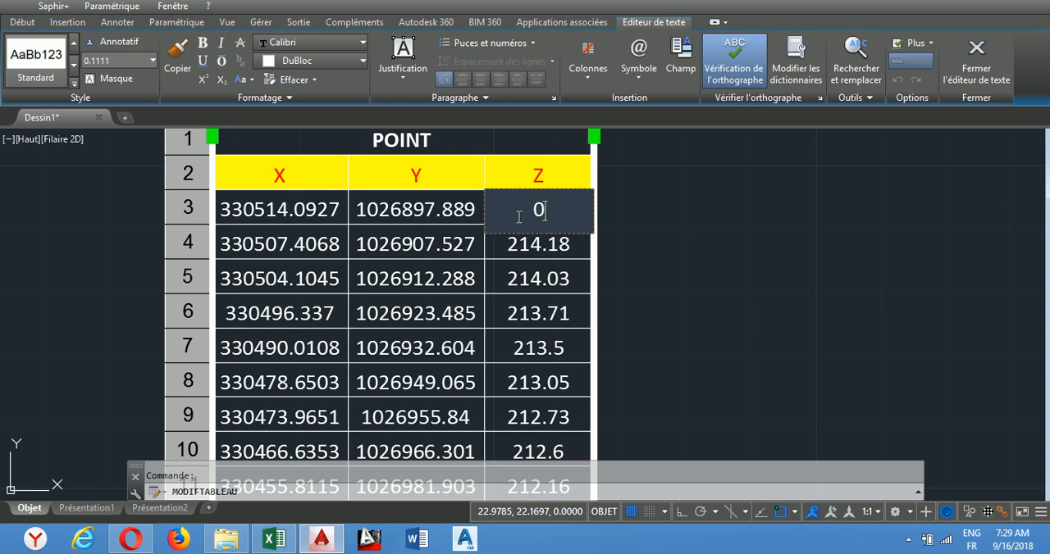
left_click(526, 259)
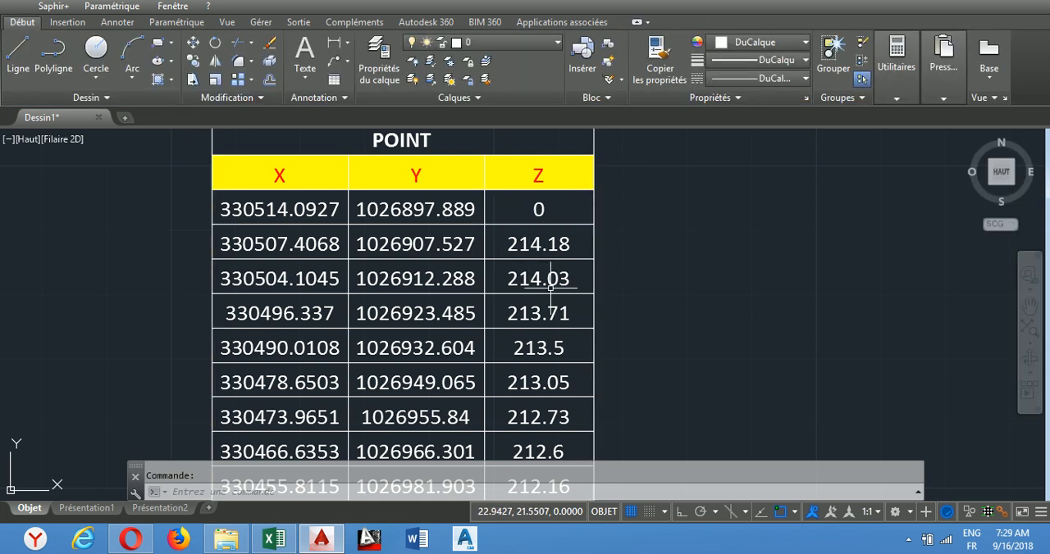
Step: Switch to the Excel workbook and set cell D4, the first Z value of the POINT table, to 500
left_click(319, 243)
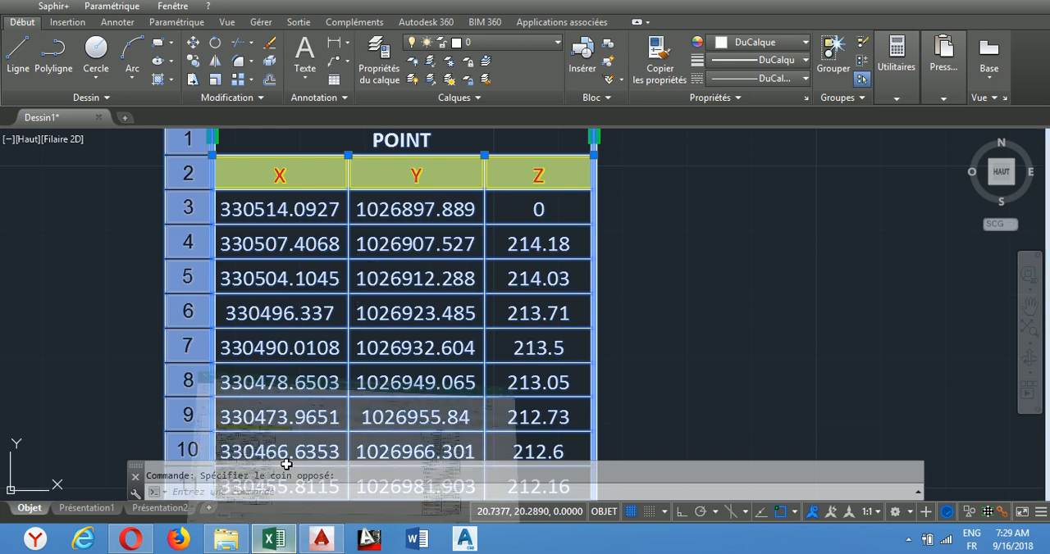
left_click(273, 539)
left_click(223, 215)
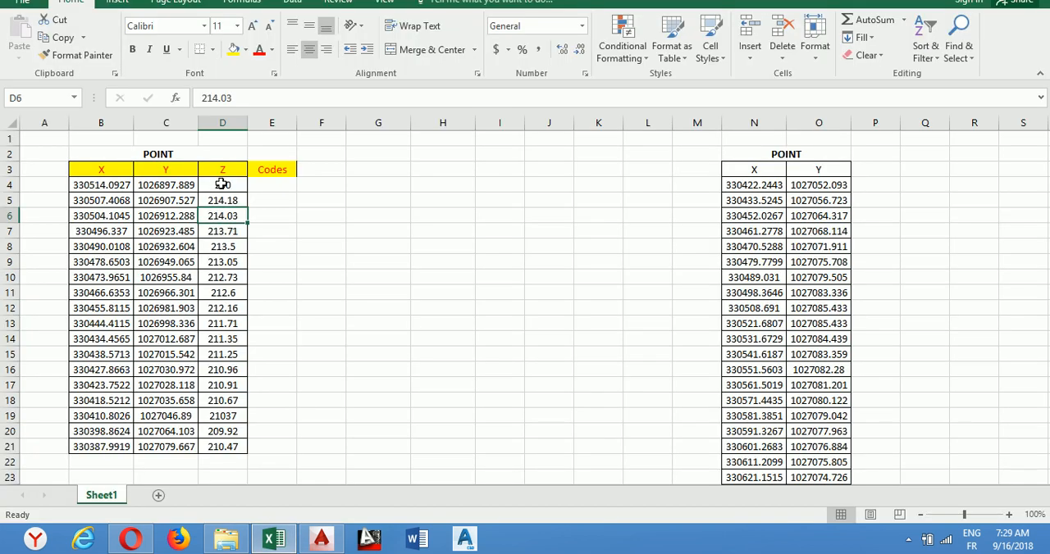
left_click(220, 187)
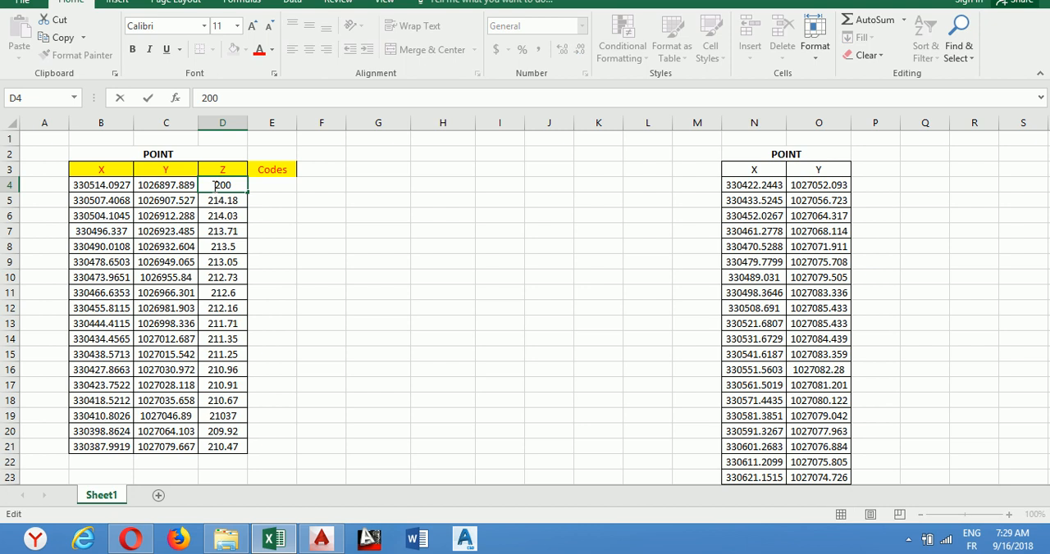
left_click_drag(214, 185, 242, 185)
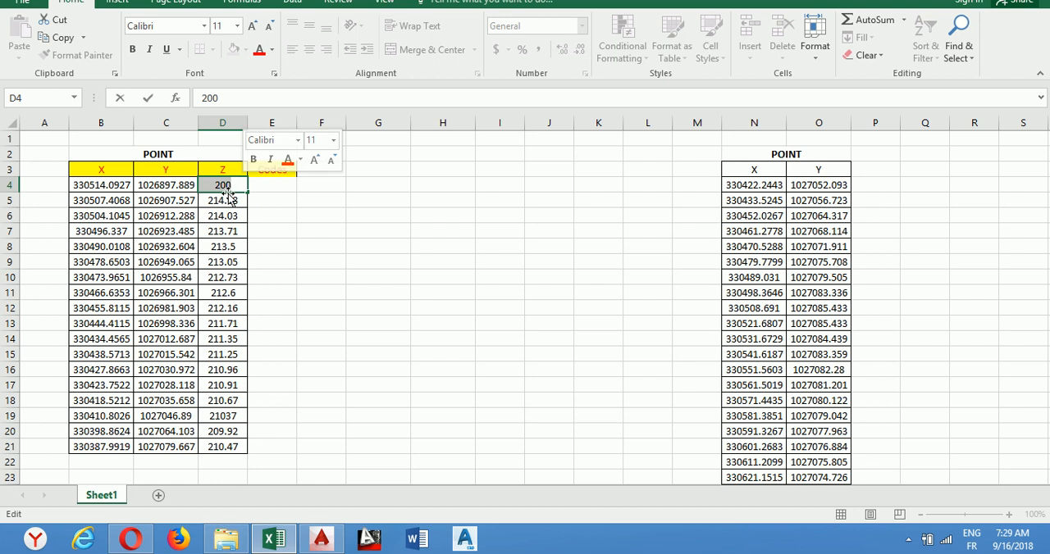
left_click_drag(234, 185, 215, 185)
type("500")
left_click(220, 231)
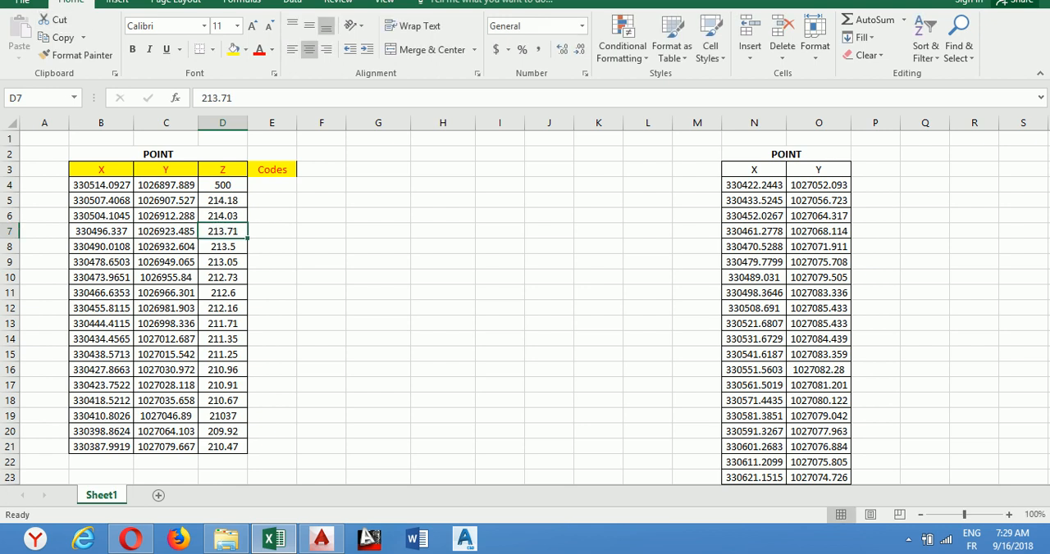
Step: Switch back to AutoCAD and download the source file changes into the whole POINT table, updating the content of the overwritten cells
left_click(321, 539)
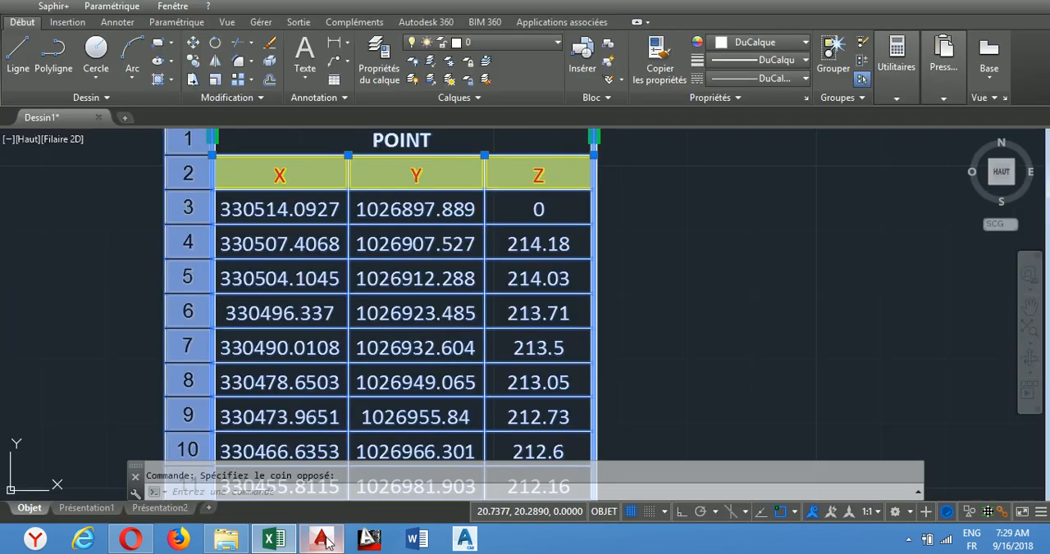
left_click(629, 233)
left_click(691, 268)
scroll(697, 312, "down", 4)
scroll(468, 236, "up", 3)
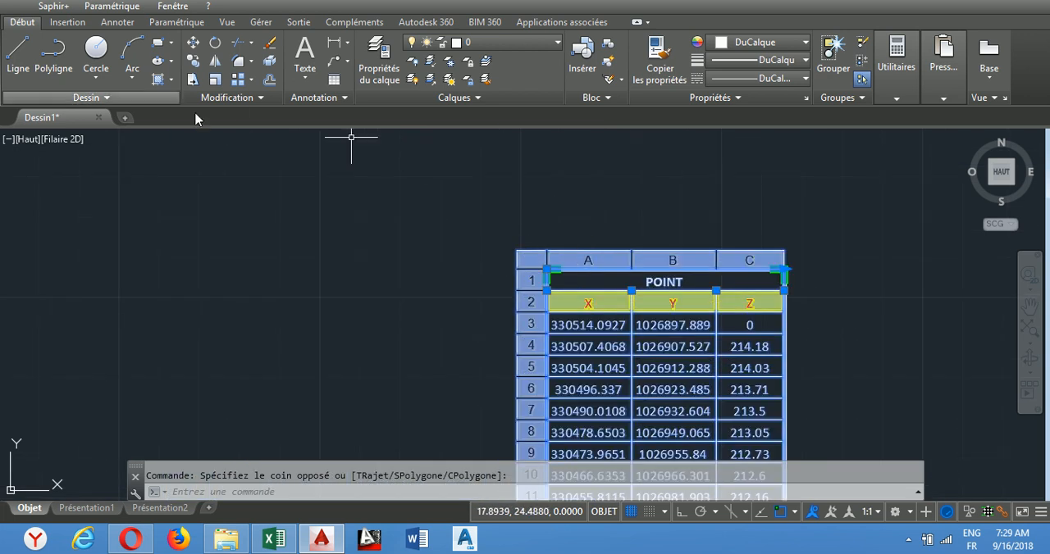
scroll(394, 214, "down", 2)
scroll(394, 218, "up", 4)
left_click(414, 201)
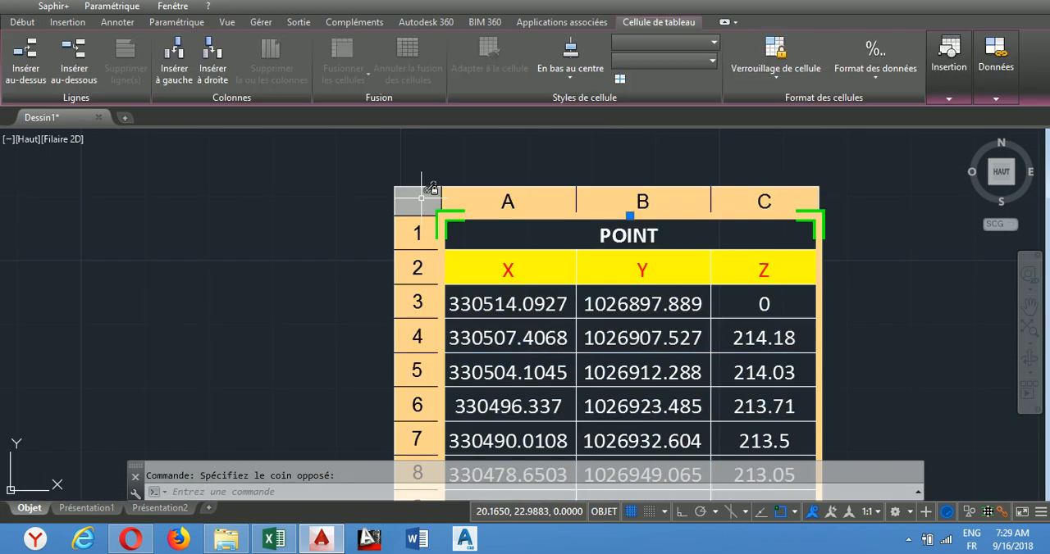
right_click(419, 201)
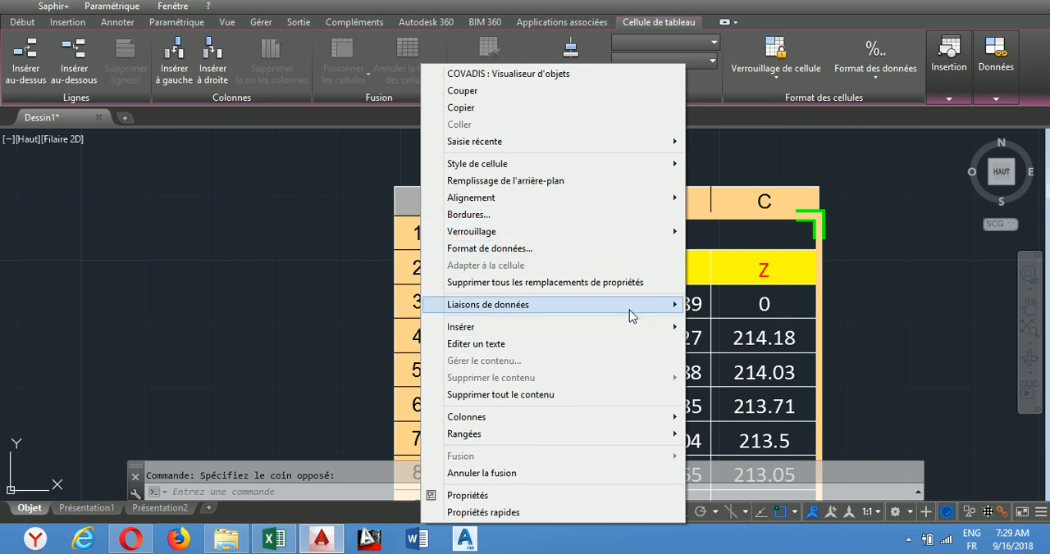
mouse_move(628, 310)
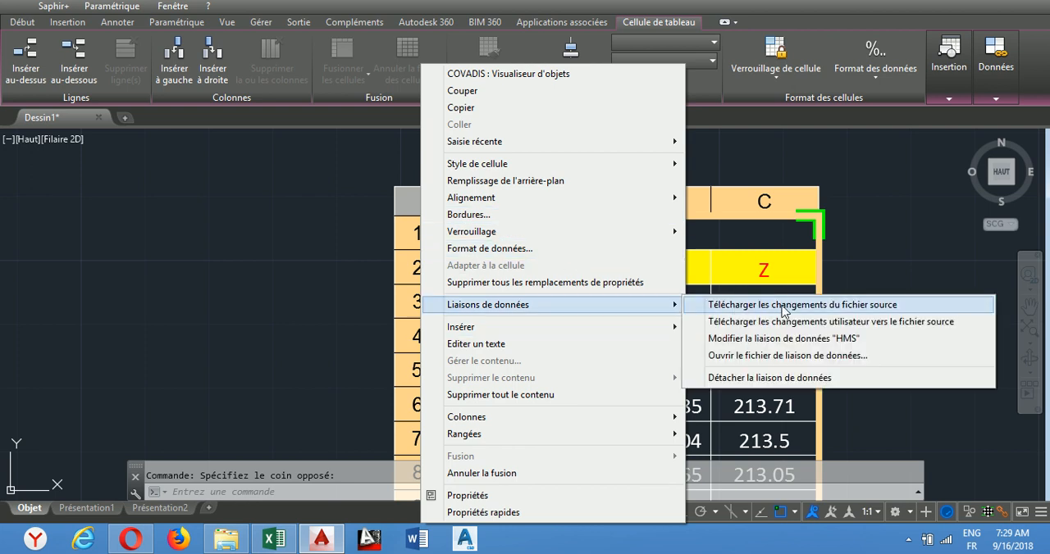
left_click(843, 310)
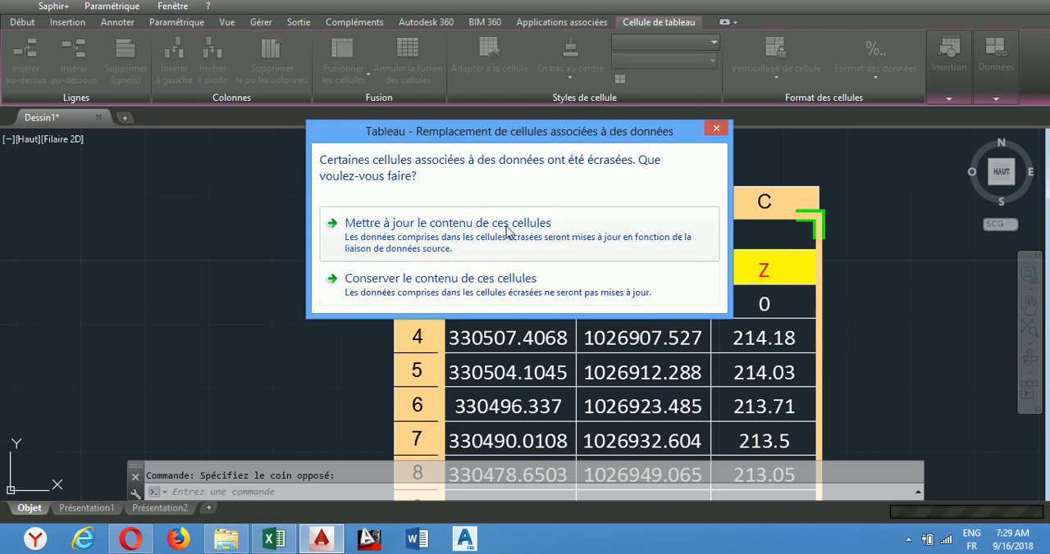
left_click(566, 240)
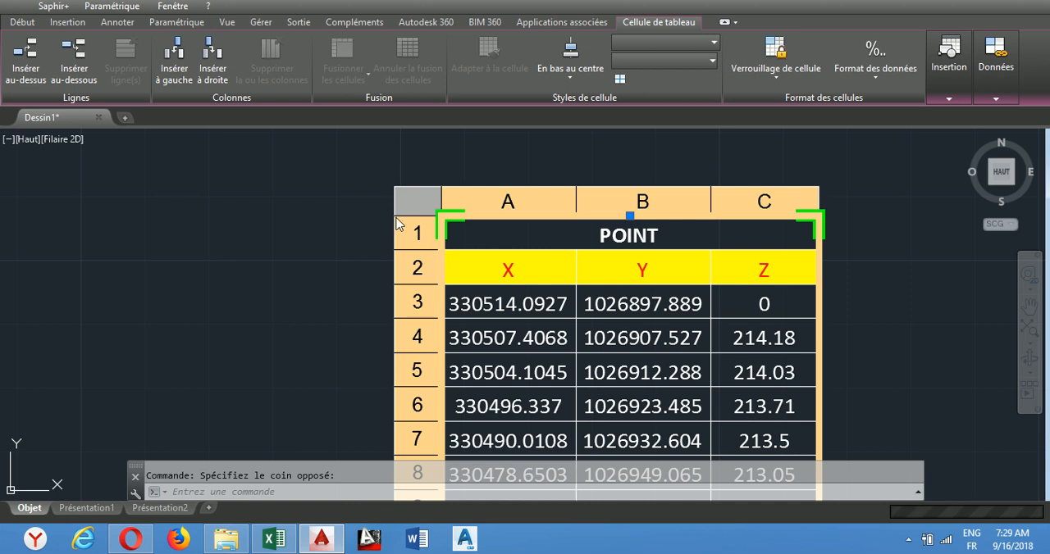
Step: Examine the first data row's Z value and the remaining rows of the updated POINT table, and deselect the table
scroll(347, 193, "down", 3)
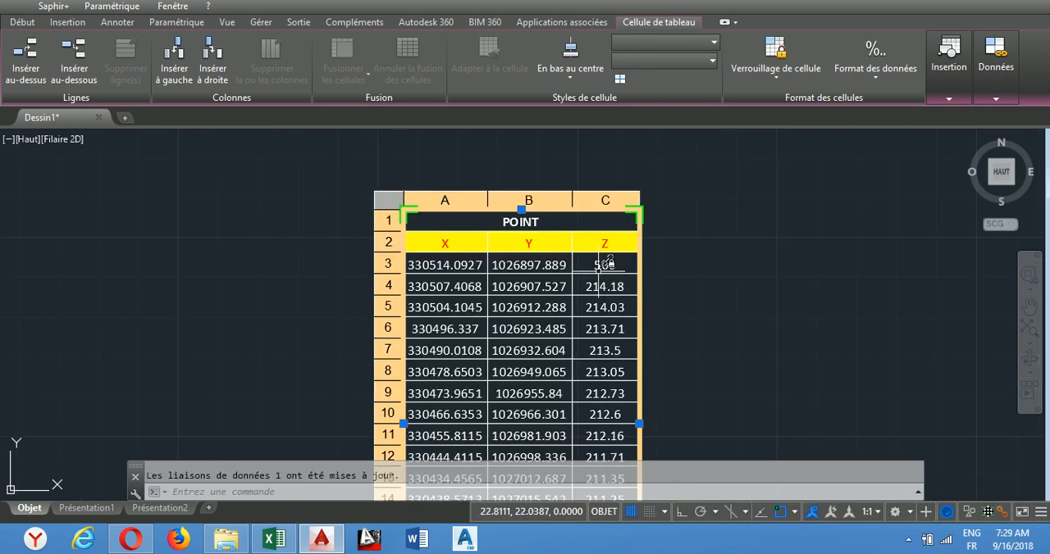
scroll(605, 271, "up", 5)
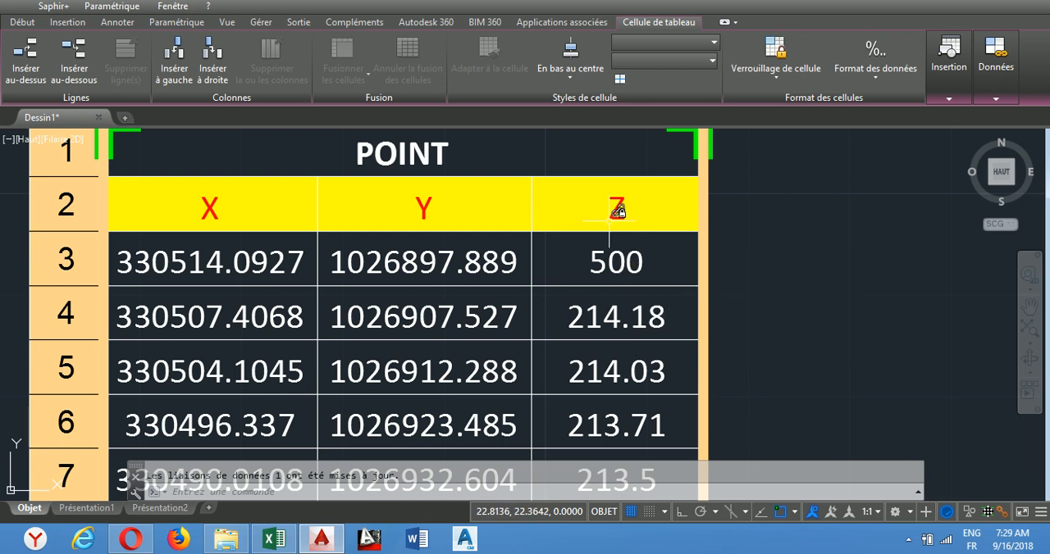
scroll(640, 243, "down", 2)
scroll(652, 303, "down", 5)
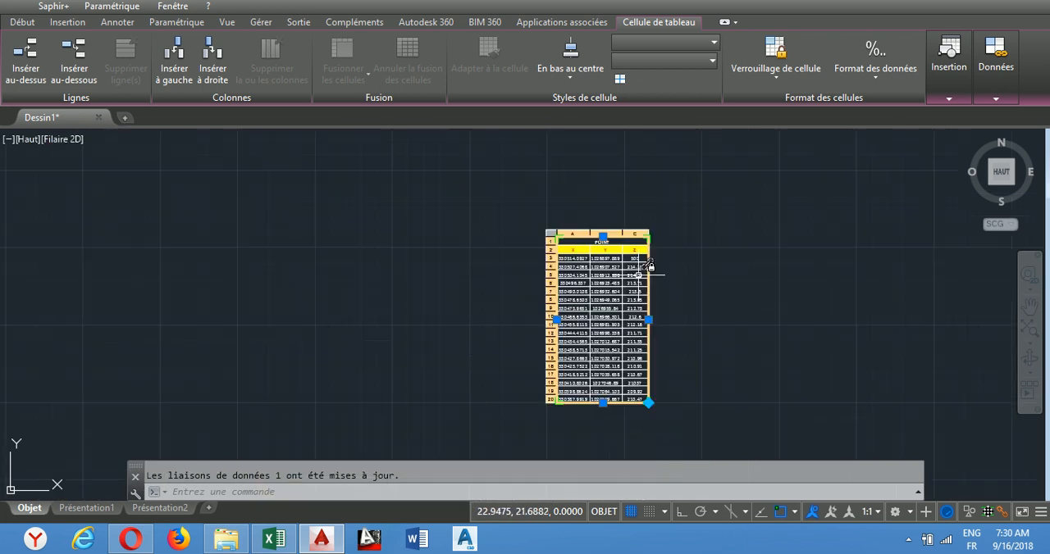
scroll(656, 320, "up", 2)
scroll(615, 201, "up", 4)
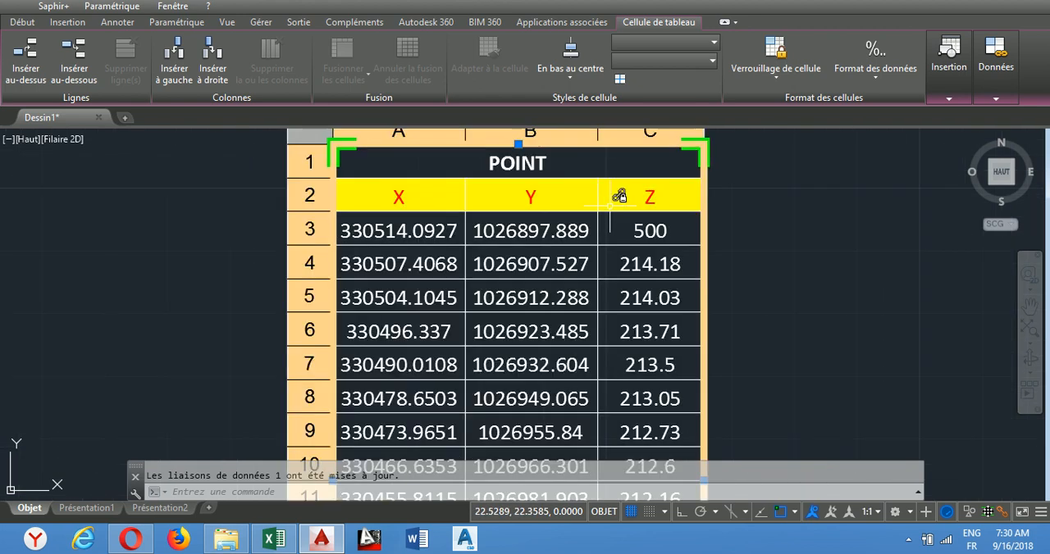
scroll(574, 195, "down", 4)
scroll(550, 177, "up", 2)
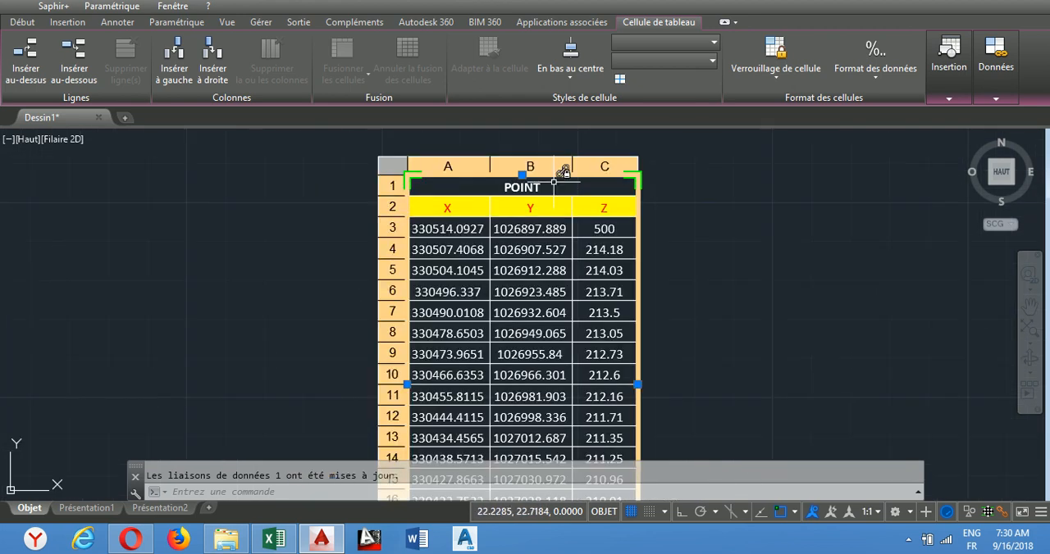
scroll(563, 173, "up", 2)
left_click(884, 228)
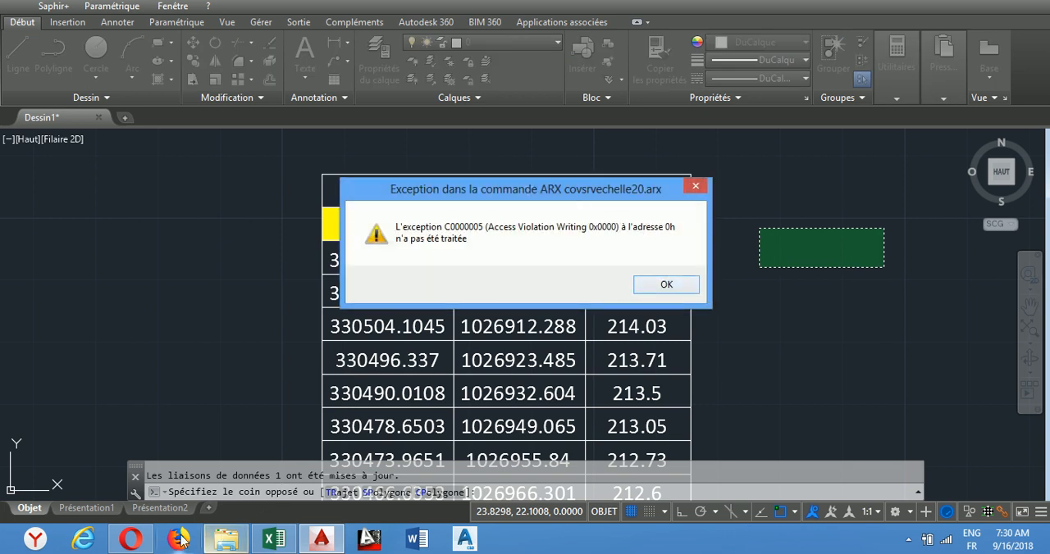
Step: Switch to the Opera browser and view the Formation SIG - Home Made School channel page on YouTube
left_click(130, 539)
scroll(446, 220, "up", 7)
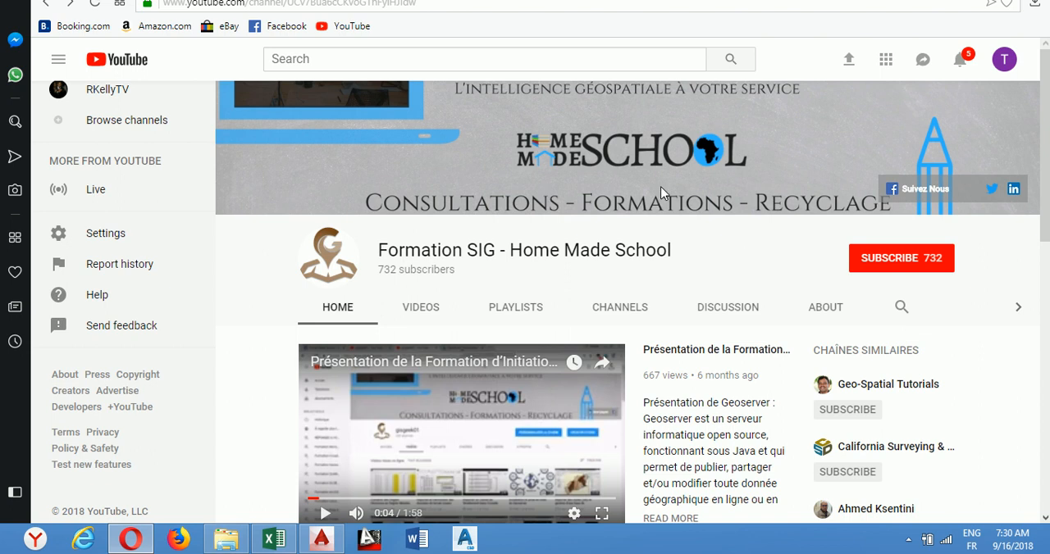